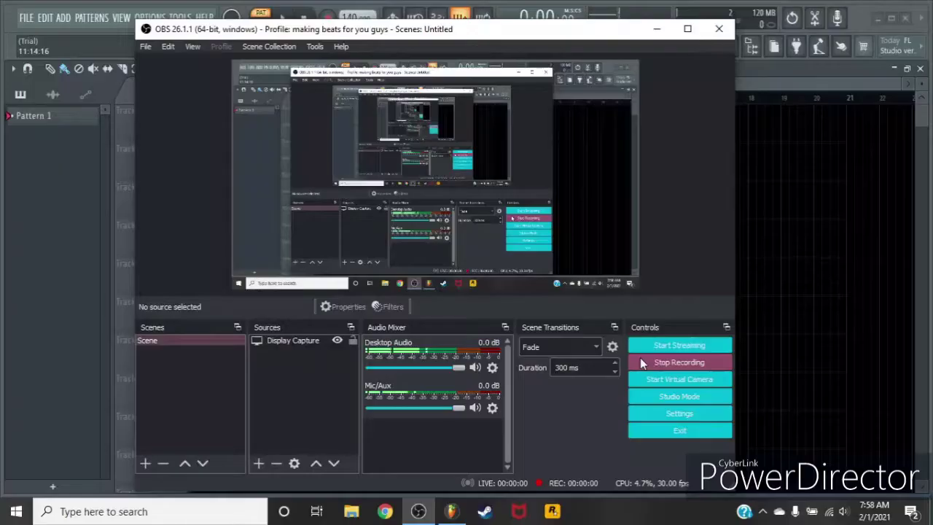
# Minimize OBS to return to FL Studio and open the mixer.
pyautogui.click(657, 31)
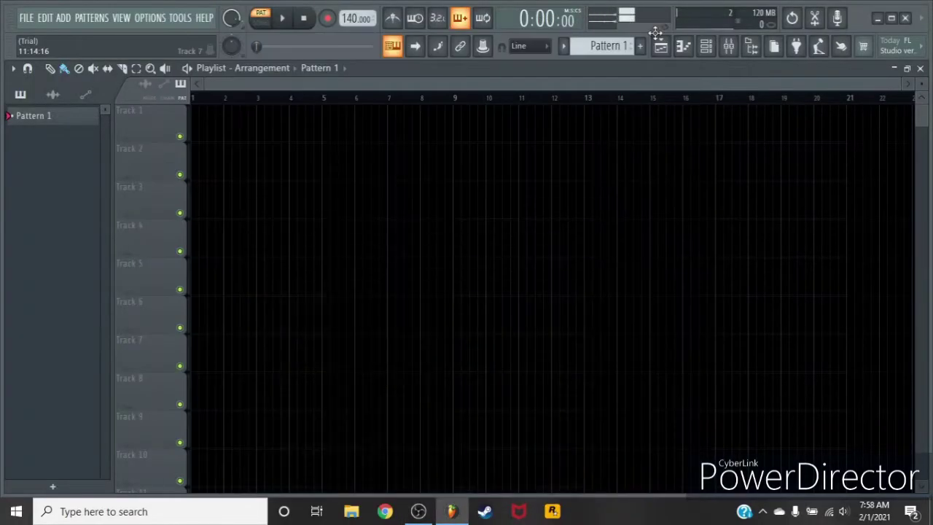
pyautogui.click(416, 513)
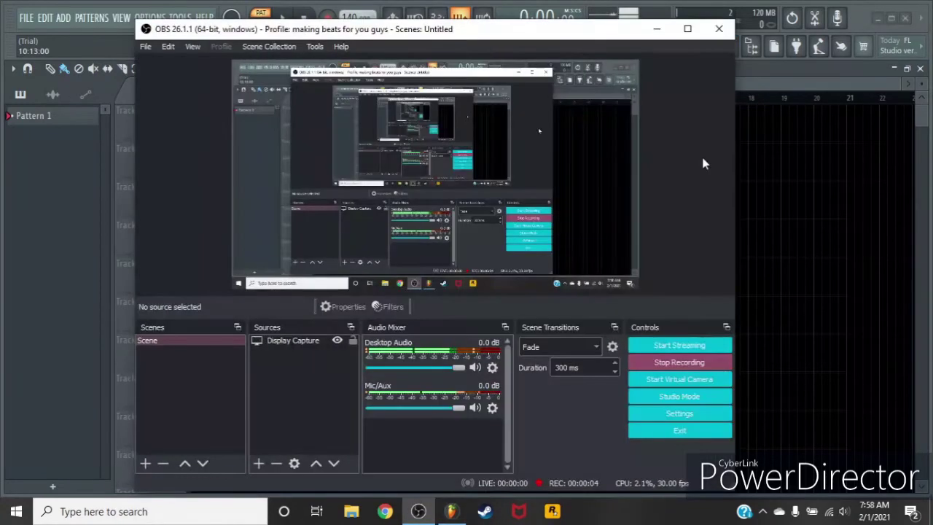
pyautogui.click(659, 30)
pyautogui.click(729, 48)
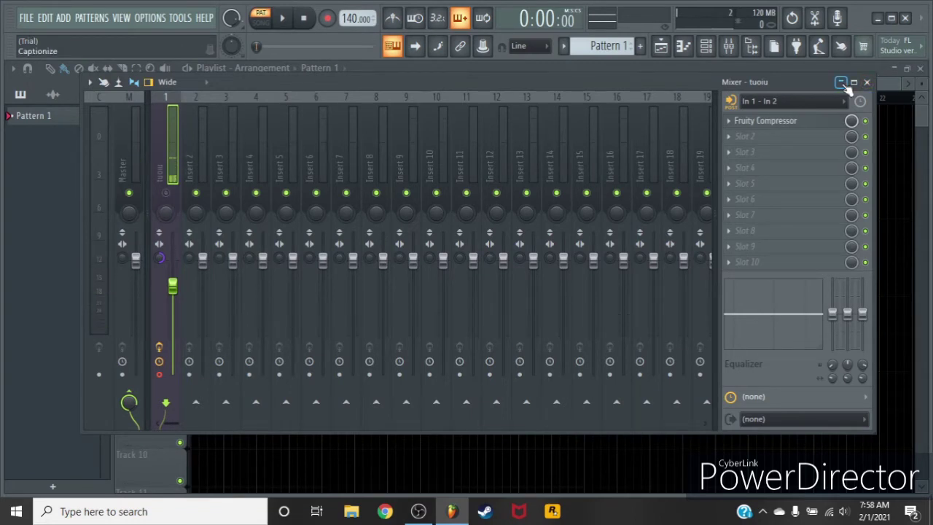
# Rename mixer track Insert 2 to "ufyfuuffffiy".
pyautogui.click(190, 144)
pyautogui.rightClick(212, 96)
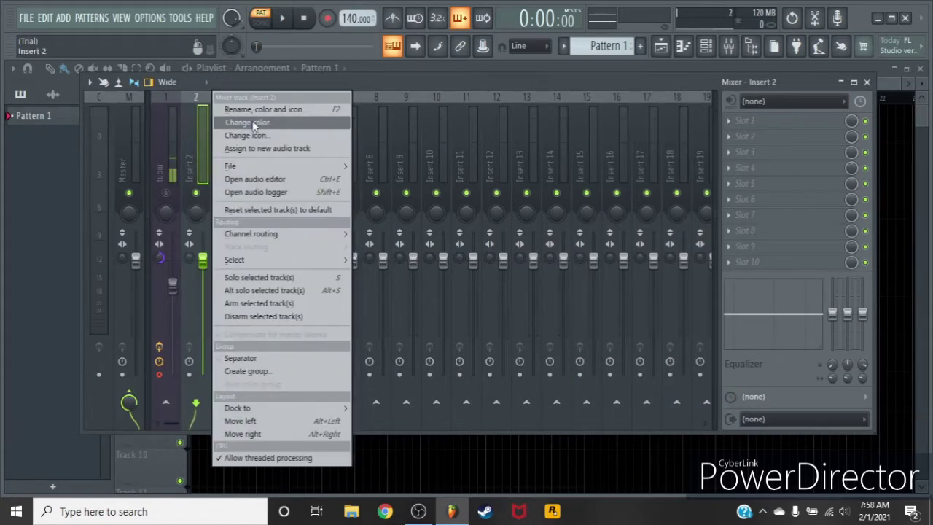
pyautogui.click(252, 123)
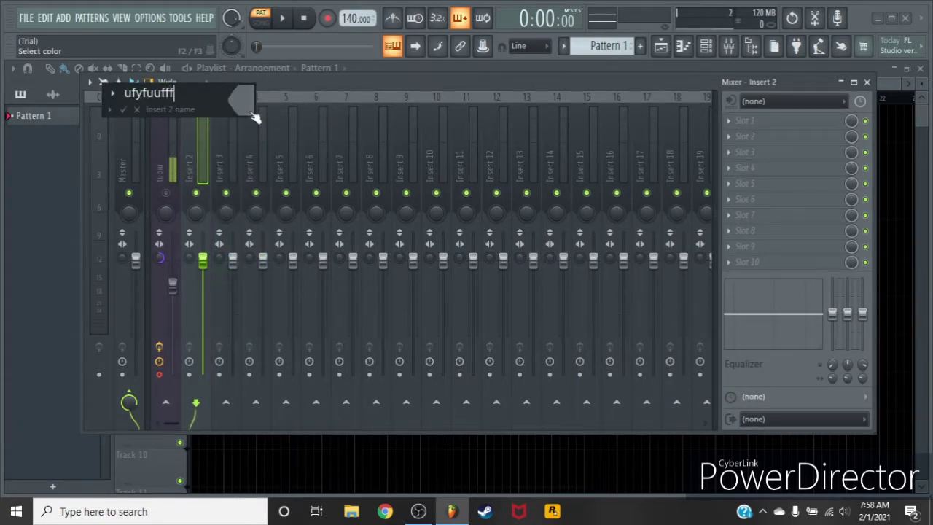
pyautogui.press('Return')
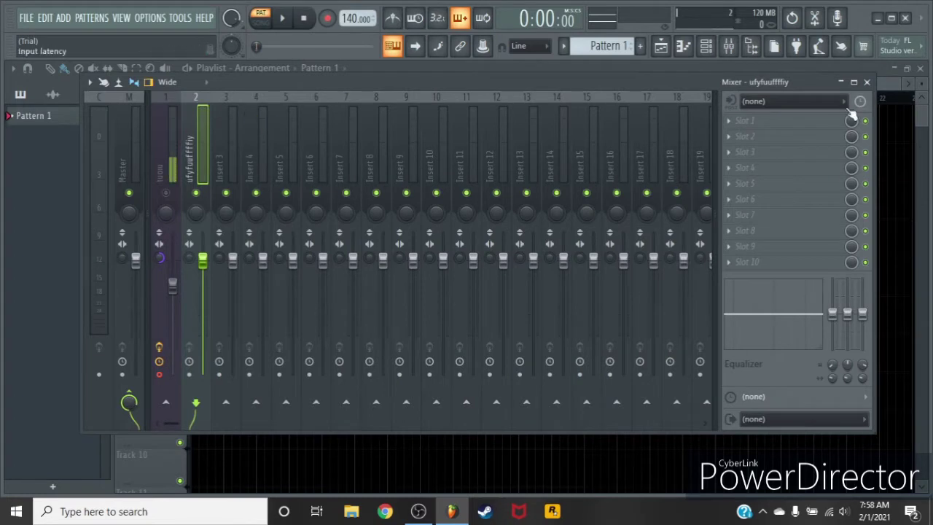
# Set the renamed track's audio input to mono In 1 and mute the track.
pyautogui.click(763, 106)
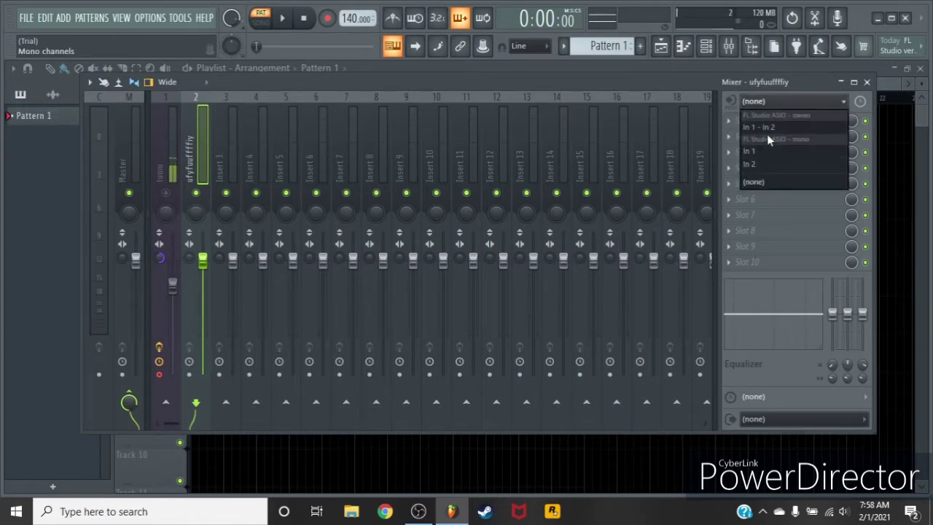
pyautogui.click(767, 150)
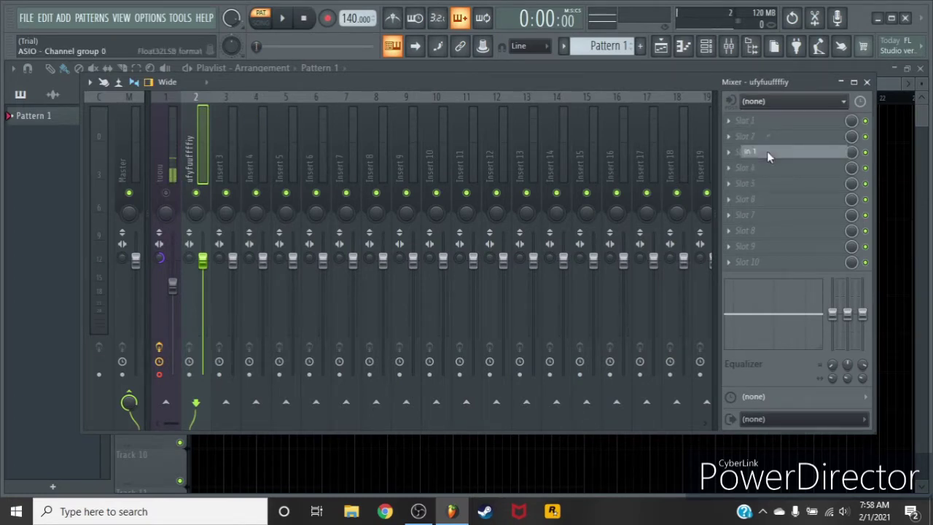
pyautogui.click(195, 193)
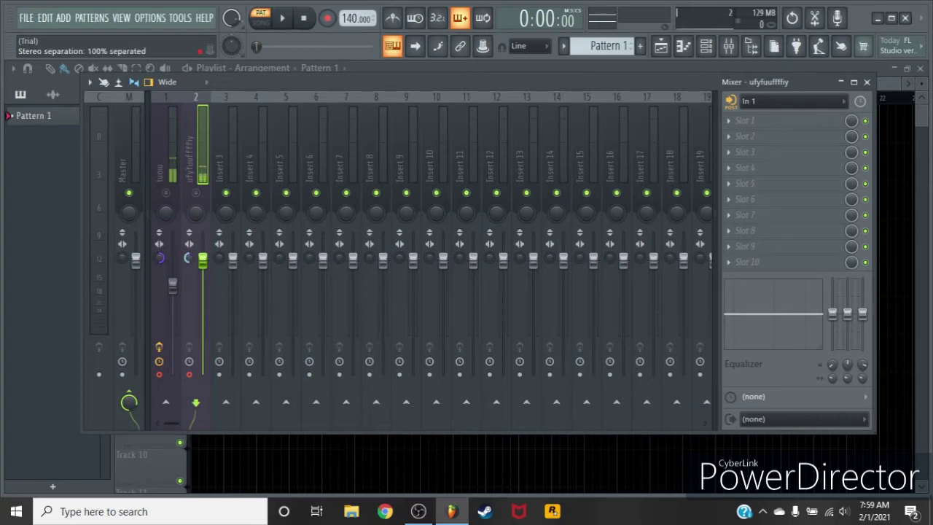
# Add Fruity Parametric EQ 2 to the track's first effect slot.
pyautogui.click(763, 124)
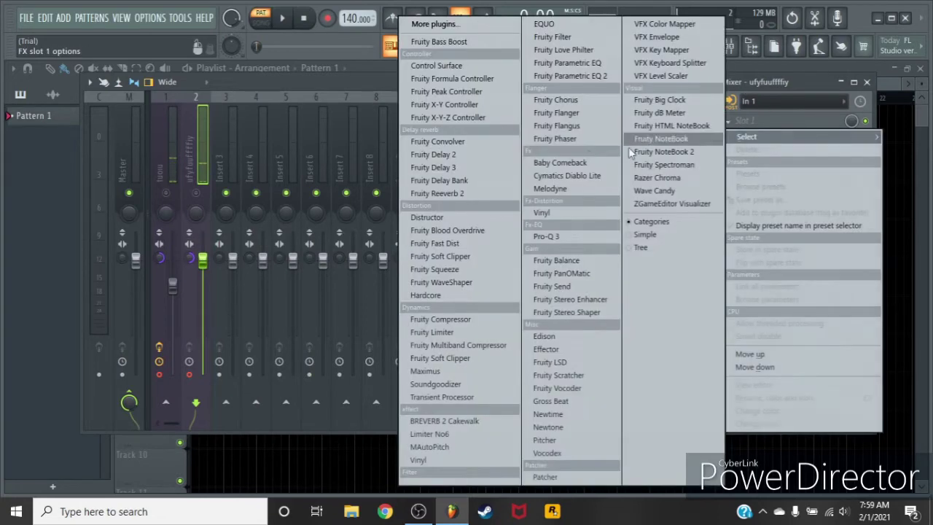
pyautogui.click(580, 76)
pyautogui.moveTo(182, 349); pyautogui.dragTo(194, 407)
pyautogui.moveTo(272, 348); pyautogui.dragTo(273, 291)
pyautogui.moveTo(363, 350); pyautogui.dragTo(344, 407)
pyautogui.moveTo(274, 290); pyautogui.dragTo(240, 400)
pyautogui.moveTo(242, 350); pyautogui.dragTo(218, 289)
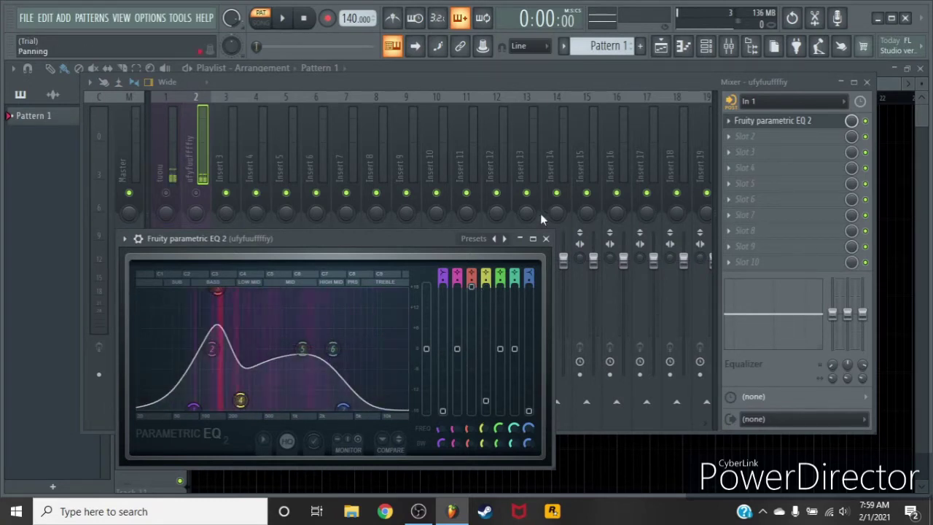
# Switch to another EQ preset, move the band 1 high pass to about 154 Hz and close the EQ.
pyautogui.click(504, 241)
pyautogui.moveTo(138, 357); pyautogui.dragTo(215, 350)
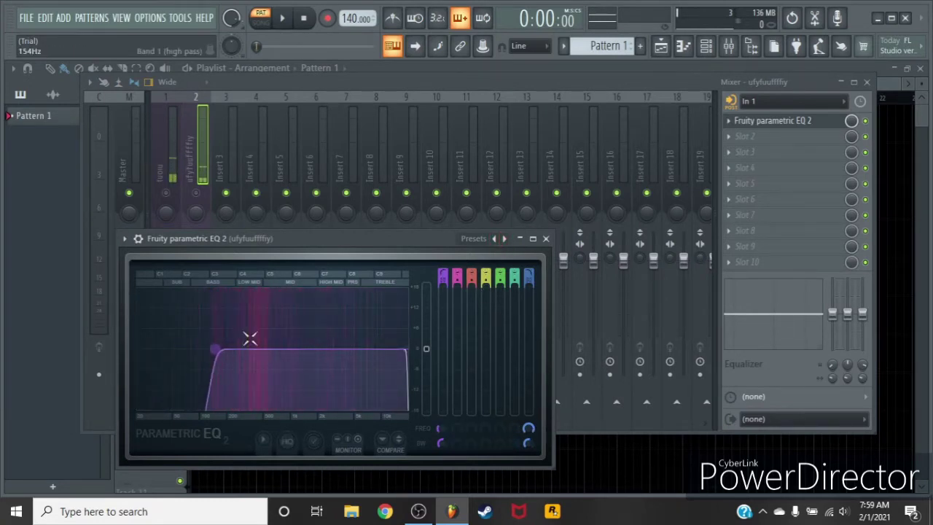
pyautogui.click(546, 239)
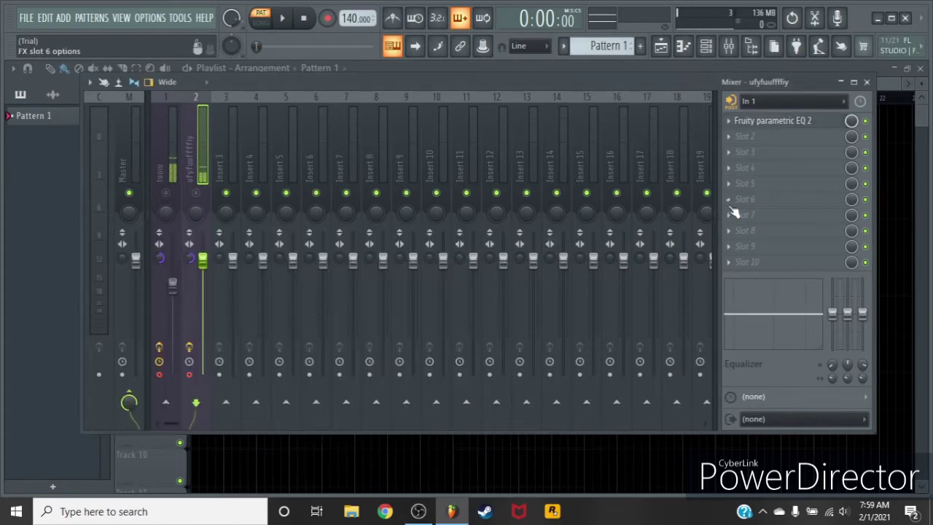
# Add Fruity Limiter to the second effect slot and load its Noise gate preset.
pyautogui.click(755, 146)
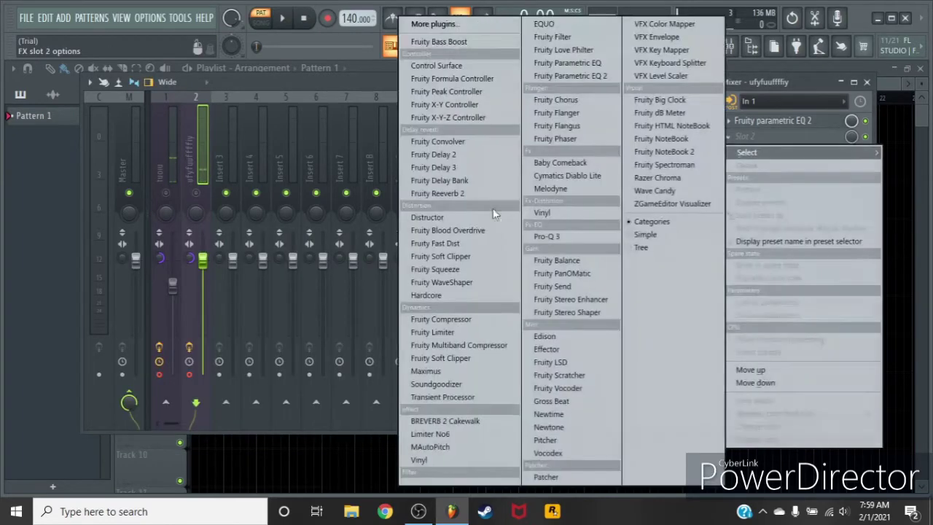
pyautogui.click(442, 336)
pyautogui.moveTo(409, 254); pyautogui.dragTo(436, 65)
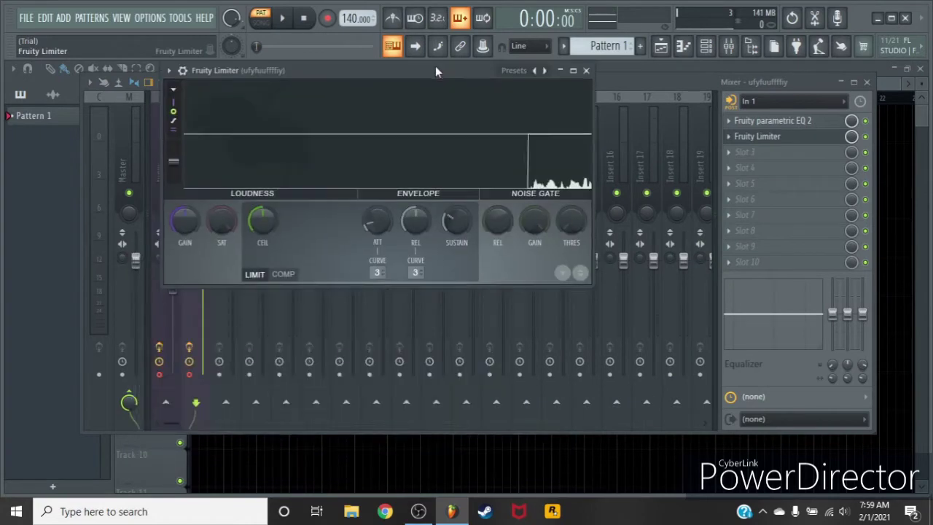
pyautogui.click(513, 71)
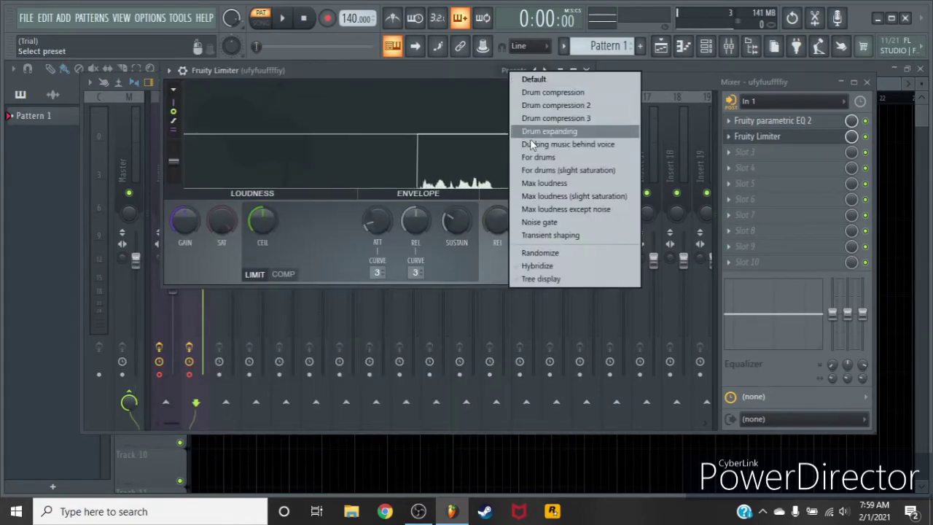
pyautogui.click(562, 233)
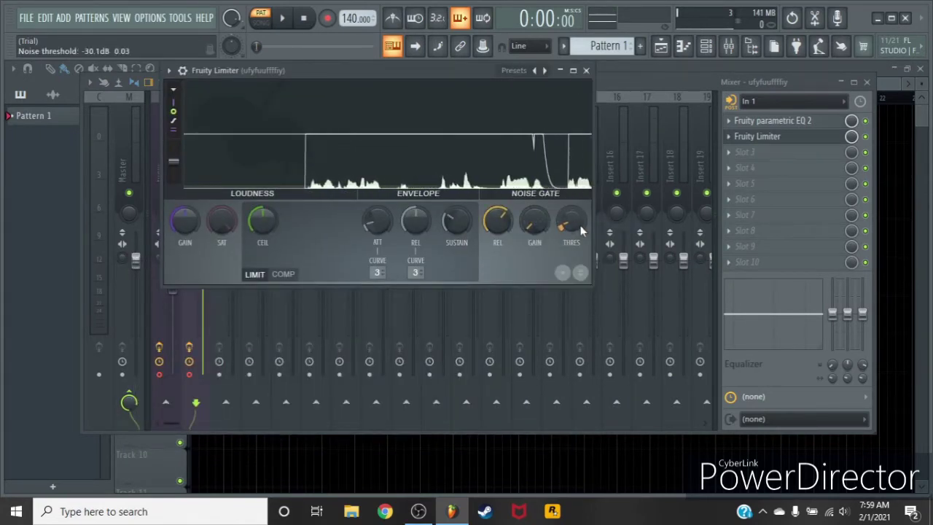
# Sweep the limiter's noise threshold between 0 dB and -INF, leave it at a low level and close the limiter.
pyautogui.moveTo(581, 230); pyautogui.dragTo(582, 182)
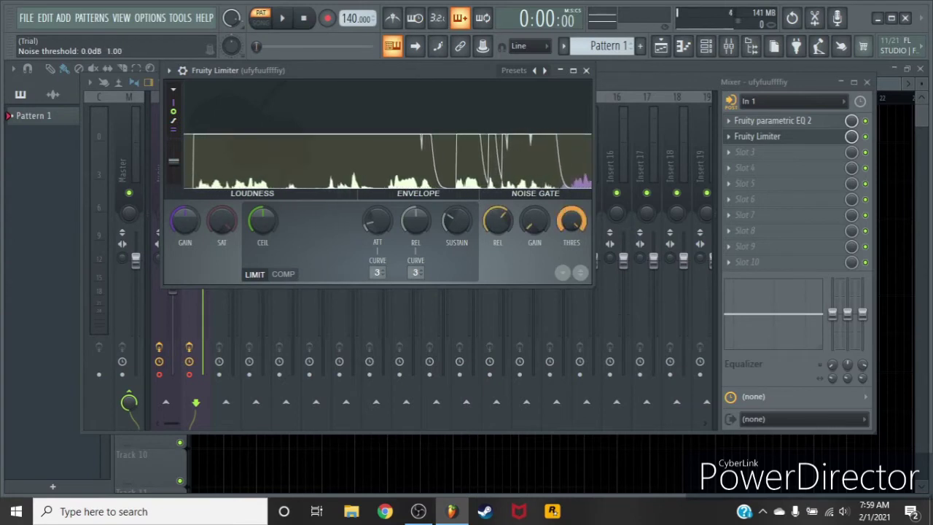
pyautogui.moveTo(572, 221); pyautogui.dragTo(572, 284)
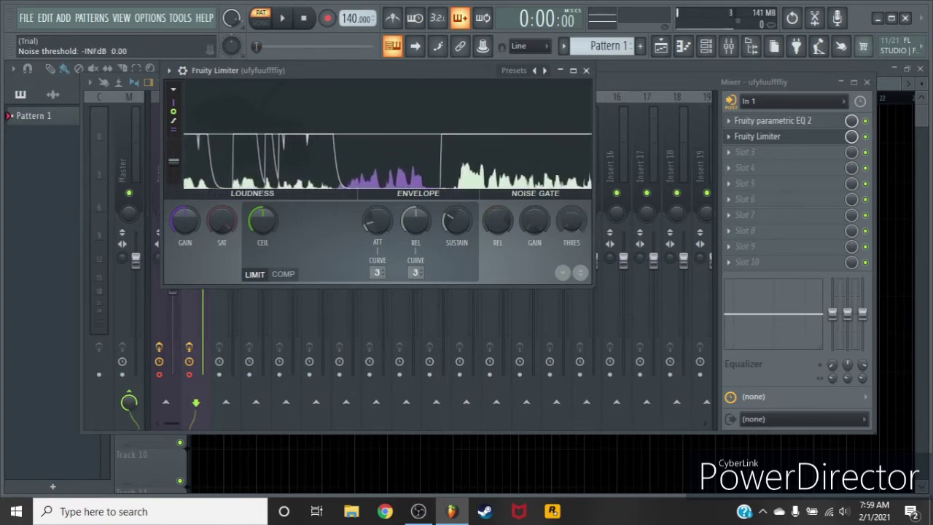
pyautogui.moveTo(571, 221); pyautogui.dragTo(572, 157)
pyautogui.moveTo(572, 221); pyautogui.dragTo(571, 284)
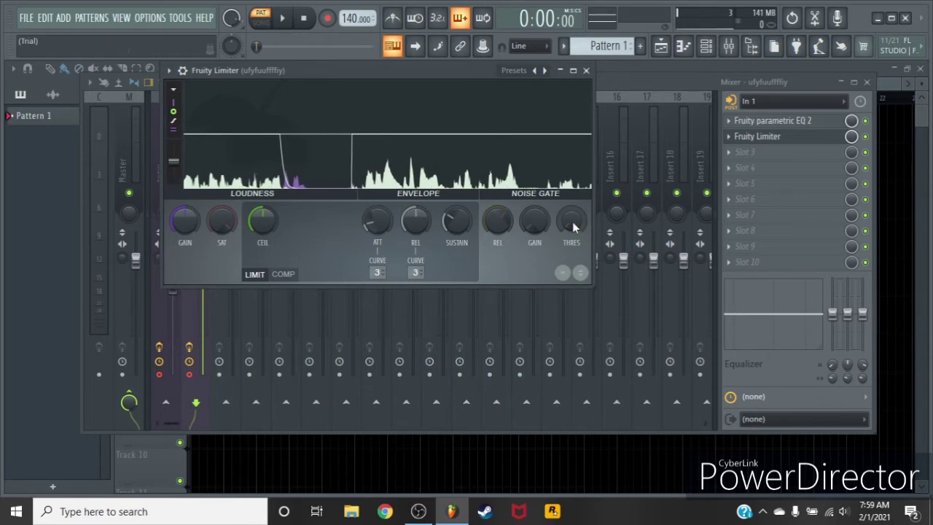
pyautogui.moveTo(573, 228); pyautogui.dragTo(567, 216)
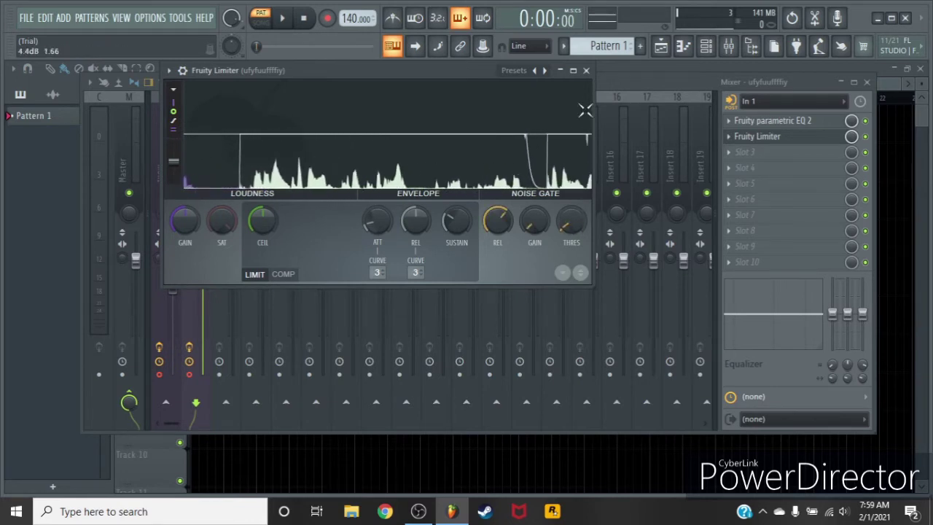
pyautogui.click(586, 71)
# Reset the volume fader of the tuoiu mixer track and lower it slightly below the default level.
pyautogui.rightClick(169, 290)
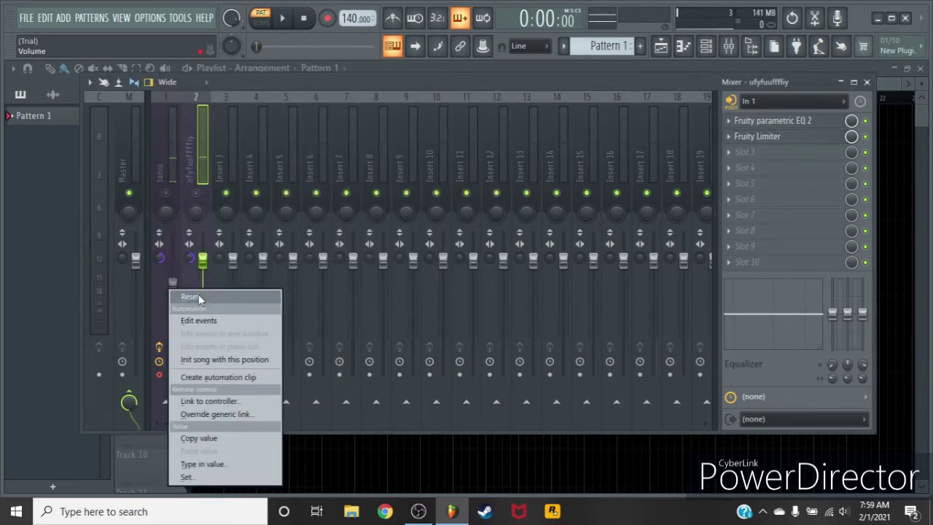
pyautogui.click(199, 296)
pyautogui.moveTo(173, 258); pyautogui.dragTo(173, 279)
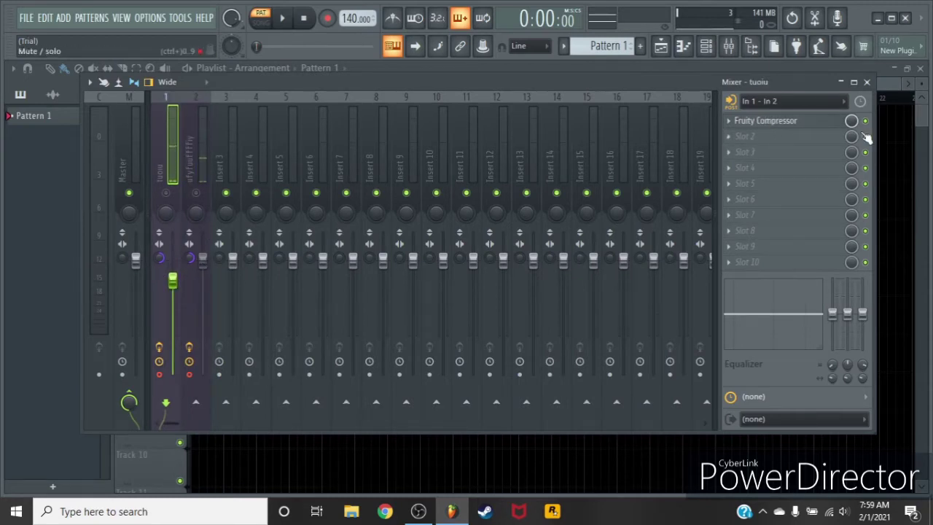
# Add Fruity Reeverb 2 to the third effect slot of the ufyfuuffffiy track.
pyautogui.click(204, 151)
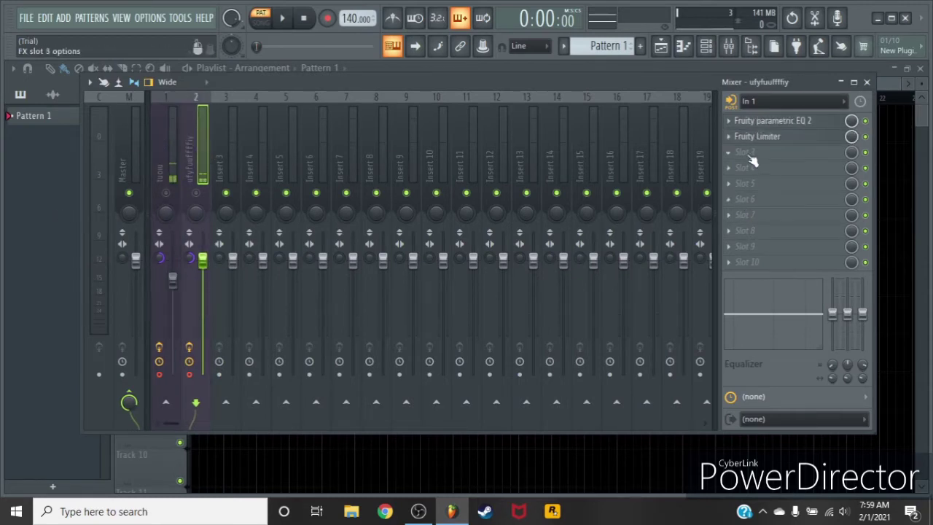
pyautogui.click(753, 161)
pyautogui.click(419, 190)
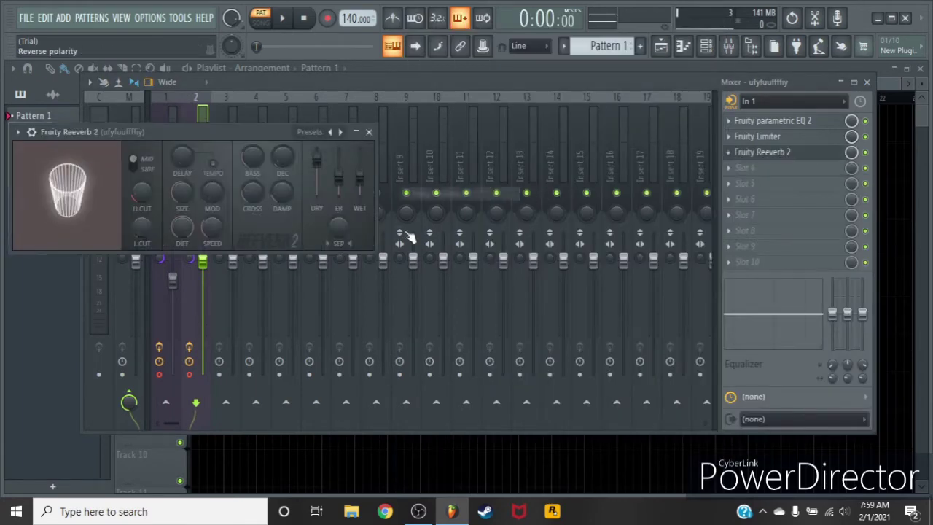
# Set the reverb's wet level to 0% and close the reverb.
pyautogui.rightClick(305, 148)
pyautogui.click(329, 157)
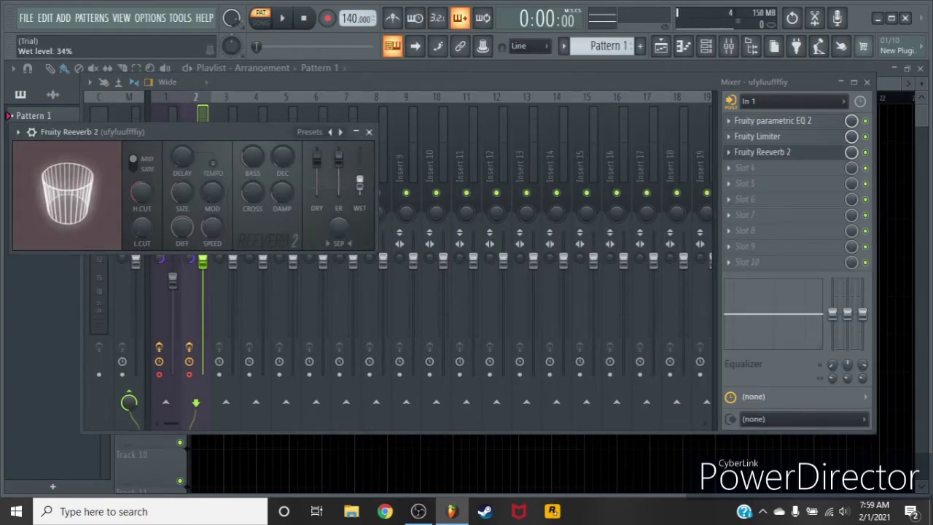
pyautogui.moveTo(360, 183)
pyautogui.mouseDown()
pyautogui.moveTo(359, 194)
pyautogui.moveTo(360, 152)
pyautogui.moveTo(360, 191)
pyautogui.mouseUp()
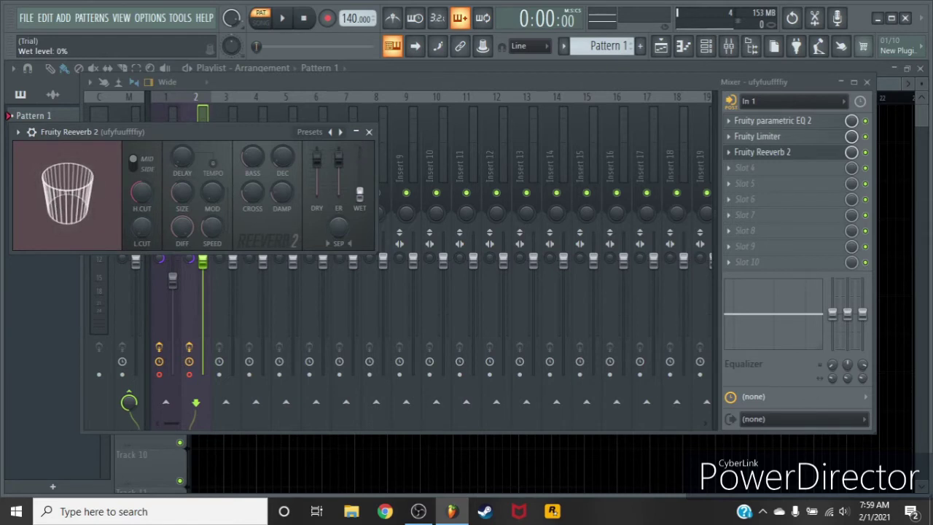
pyautogui.click(369, 132)
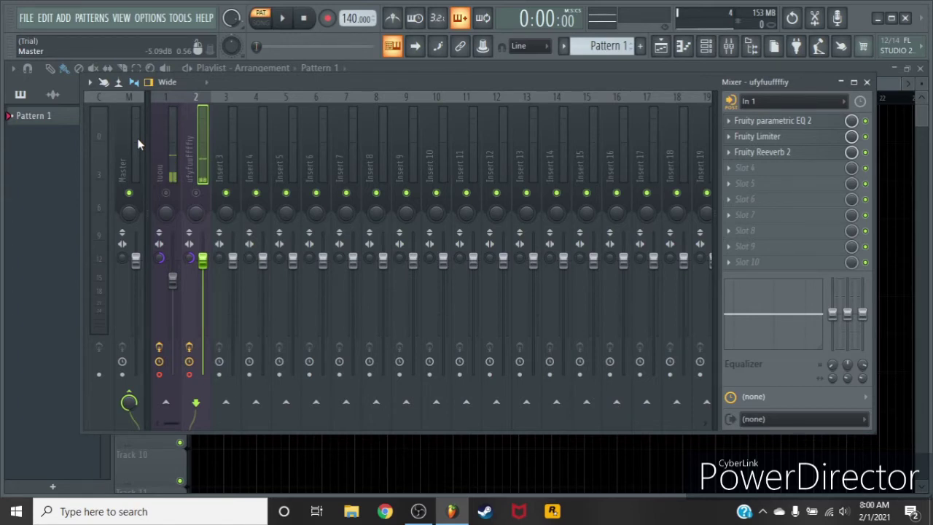
# Select the ufyfuuffffiy track again and unmute it to hear the microphone.
pyautogui.click(170, 141)
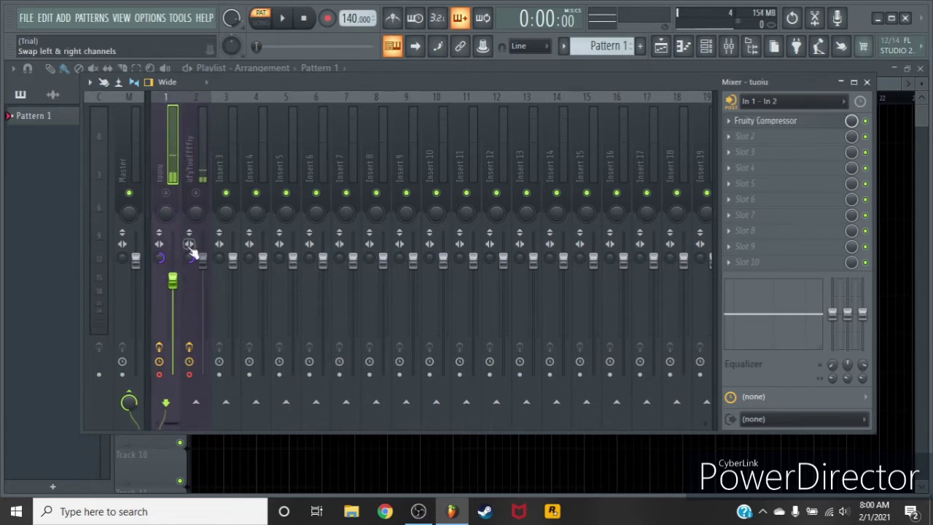
pyautogui.click(184, 150)
pyautogui.click(196, 194)
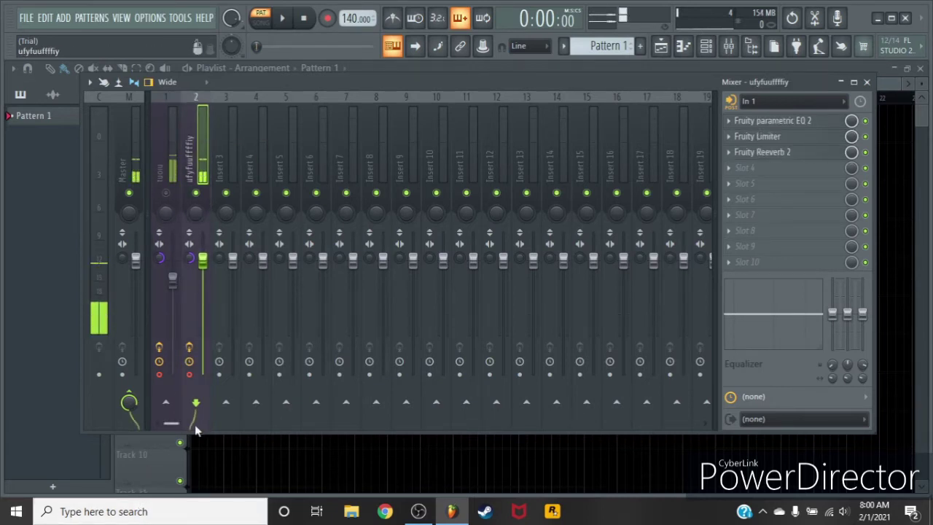
# Reset the ufyfuuffffiy track's send level to the master.
pyautogui.click(127, 399)
pyautogui.rightClick(130, 400)
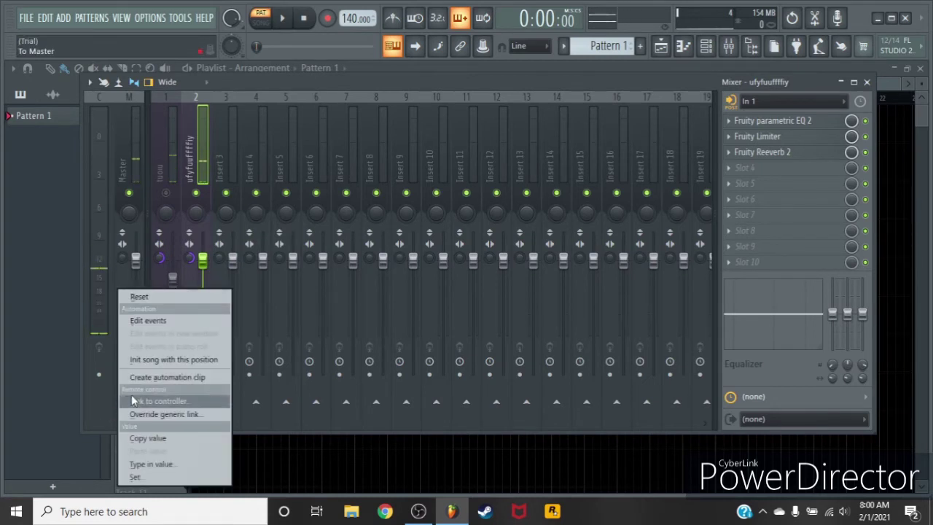
pyautogui.click(170, 296)
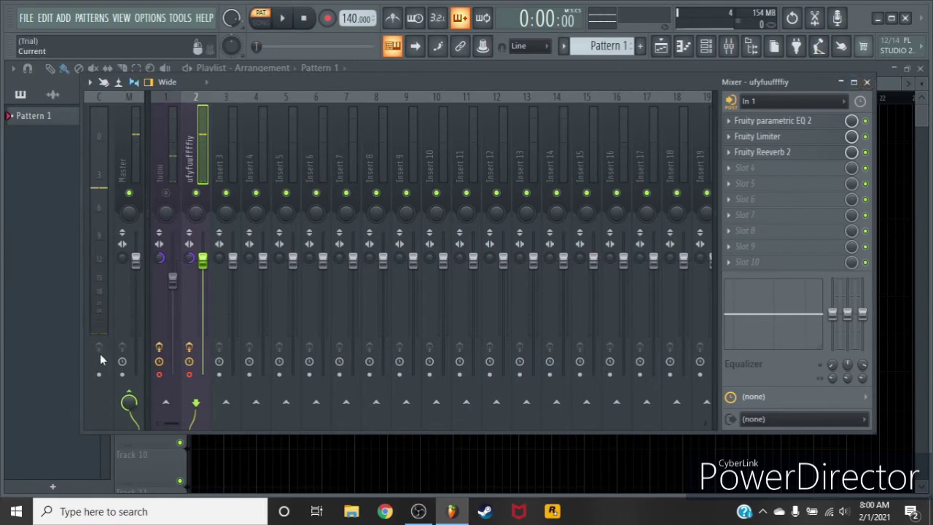
# Switch to song mode and record a short vocal take into the playlist, moving the mixer down out of the way.
pyautogui.click(260, 20)
pyautogui.click(282, 19)
pyautogui.moveTo(321, 99); pyautogui.dragTo(340, 385)
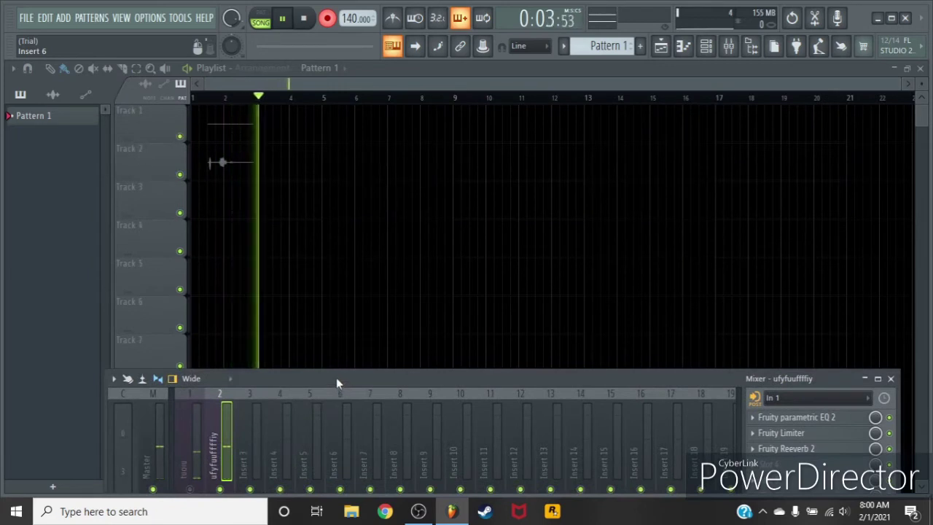
pyautogui.click(327, 19)
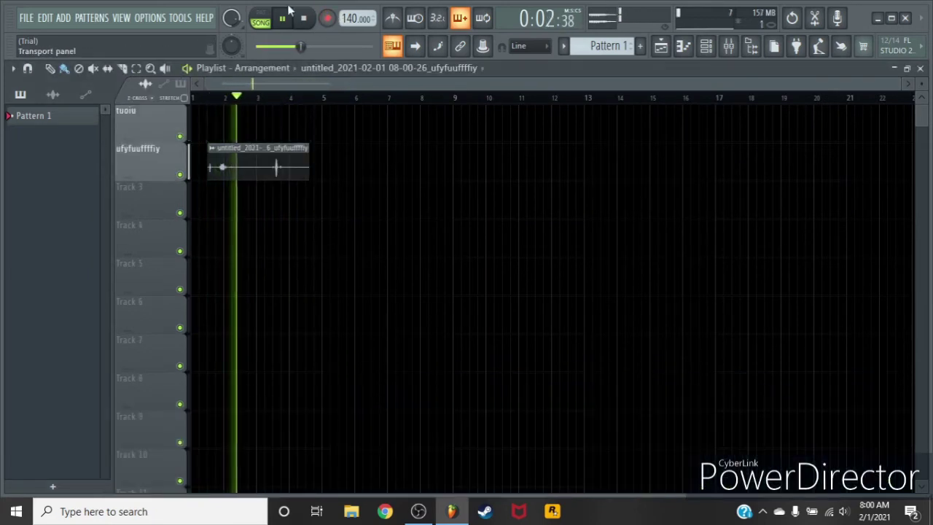
# Stop playback and move the recorded clip to the start of the tuoiu playlist track.
pyautogui.click(282, 18)
pyautogui.moveTo(259, 149); pyautogui.dragTo(138, 114)
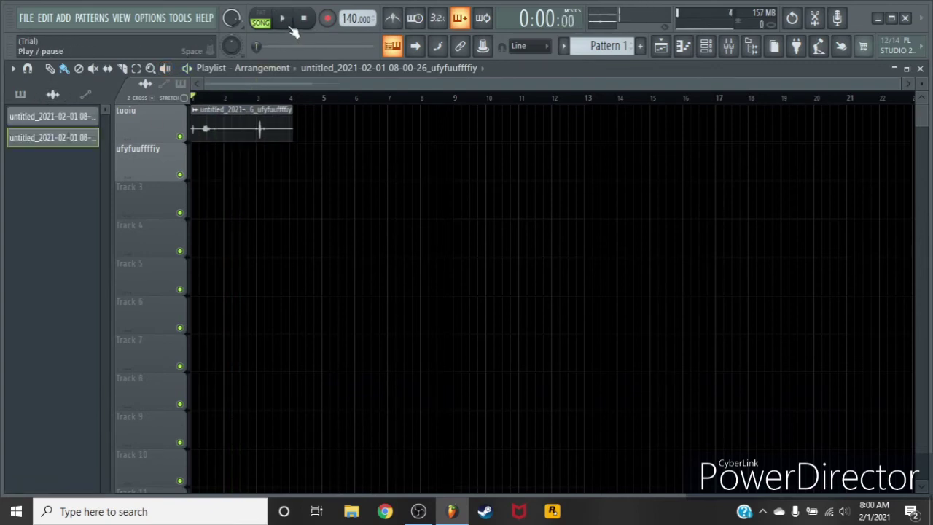
# Bring up the mixer, move it higher in the workspace, and disable the ufyfuuffffiy track's send to the master.
pyautogui.click(729, 46)
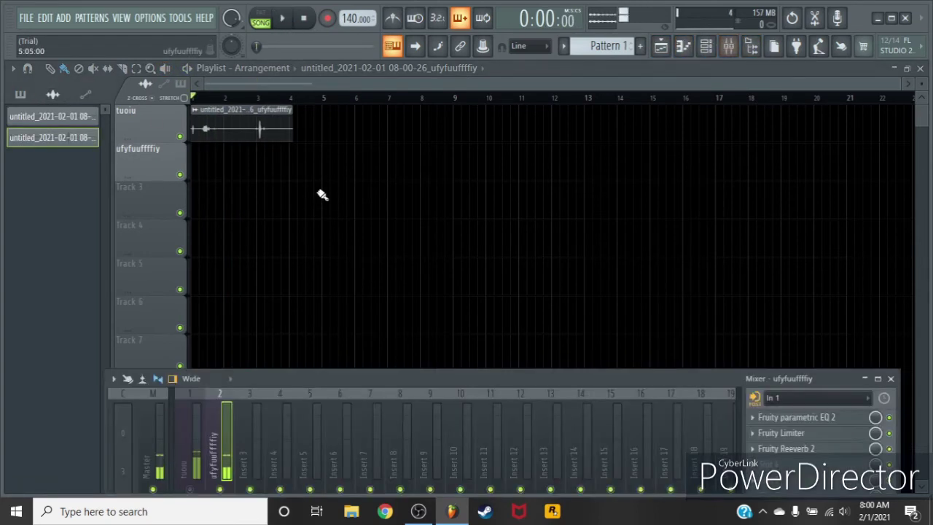
pyautogui.moveTo(266, 381); pyautogui.dragTo(230, 60)
pyautogui.click(129, 244)
pyautogui.click(148, 164)
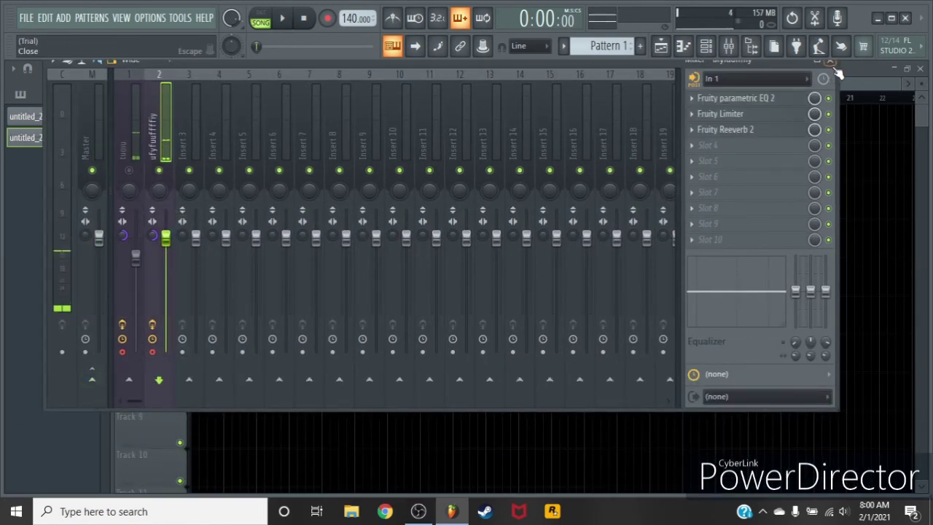
pyautogui.moveTo(95, 377)
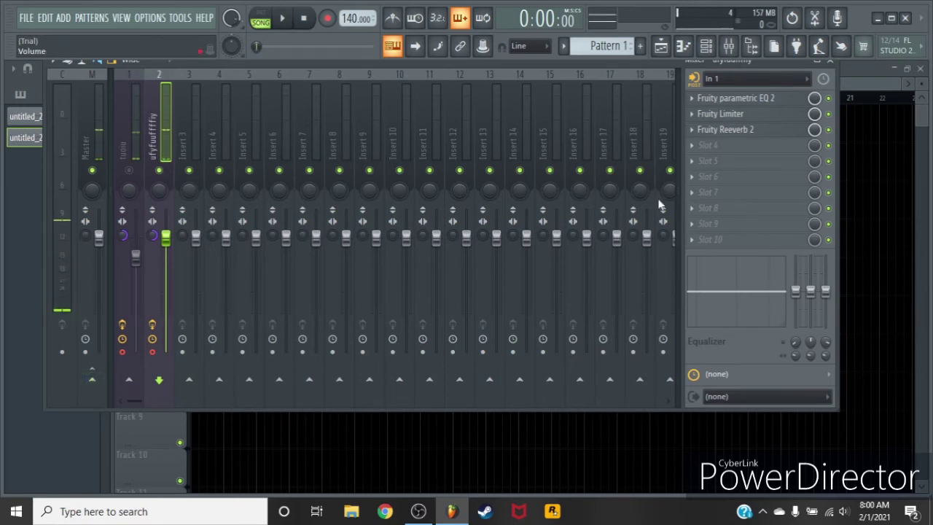
# Close the mixer and record a second short vocal take from the start of the playlist.
pyautogui.click(834, 73)
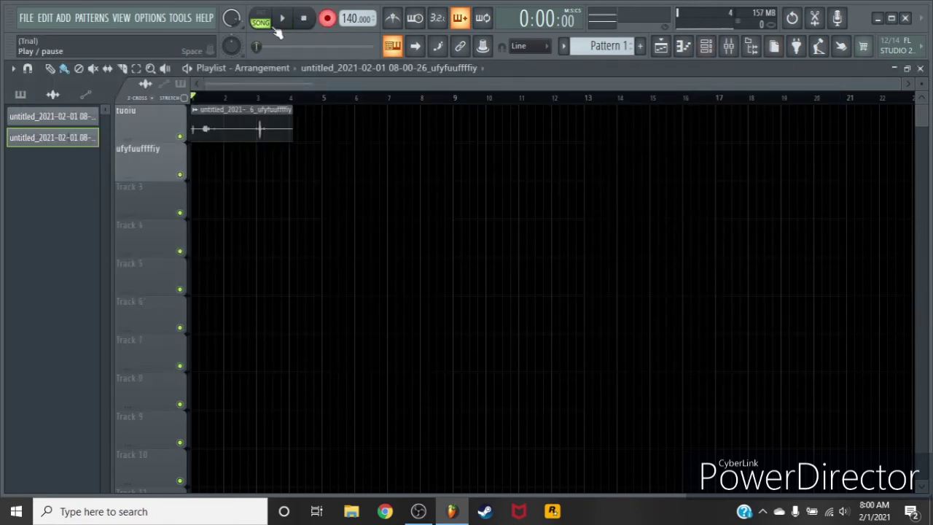
pyautogui.click(286, 18)
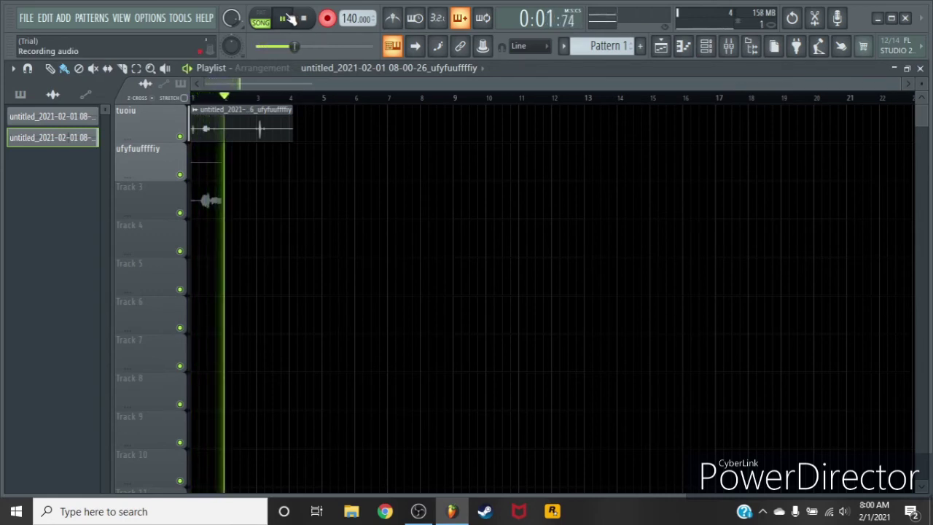
pyautogui.press('space')
# Delete the silent clip on the second playlist track, move the new take up from Track 3 into its place, and disarm recording.
pyautogui.rightClick(209, 161)
pyautogui.moveTo(224, 191); pyautogui.dragTo(219, 156)
pyautogui.click(327, 17)
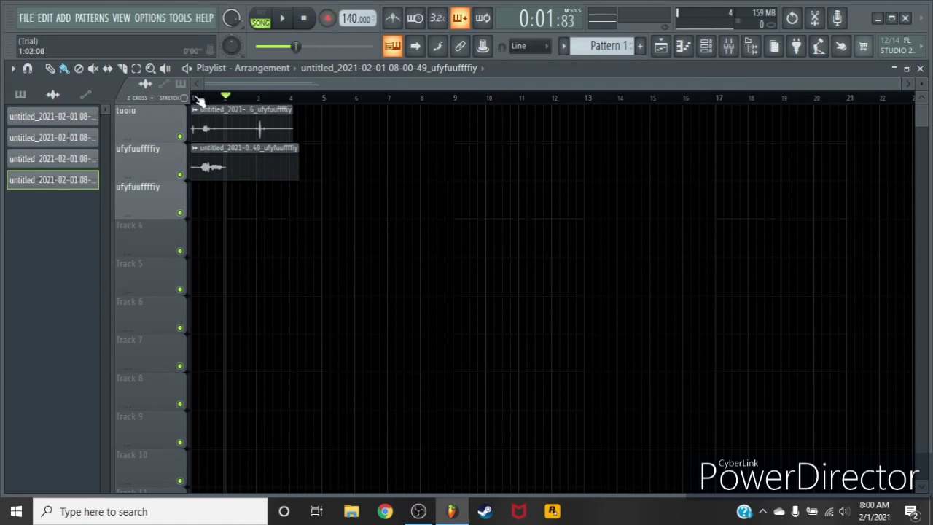
# Return the playhead to the start, re-enable the ufyfuuffffiy mixer track's send to the master and reset the send level.
pyautogui.moveTo(200, 99); pyautogui.dragTo(191, 98)
pyautogui.click(727, 46)
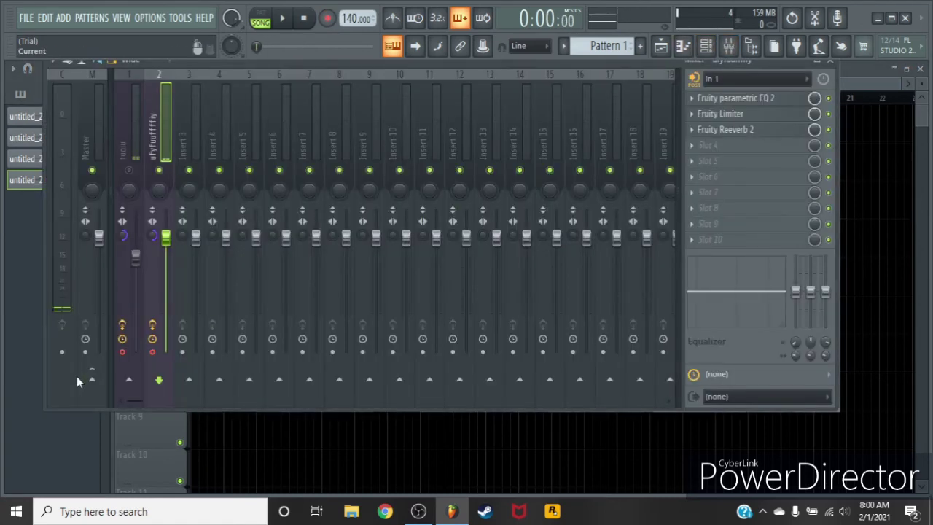
pyautogui.click(93, 380)
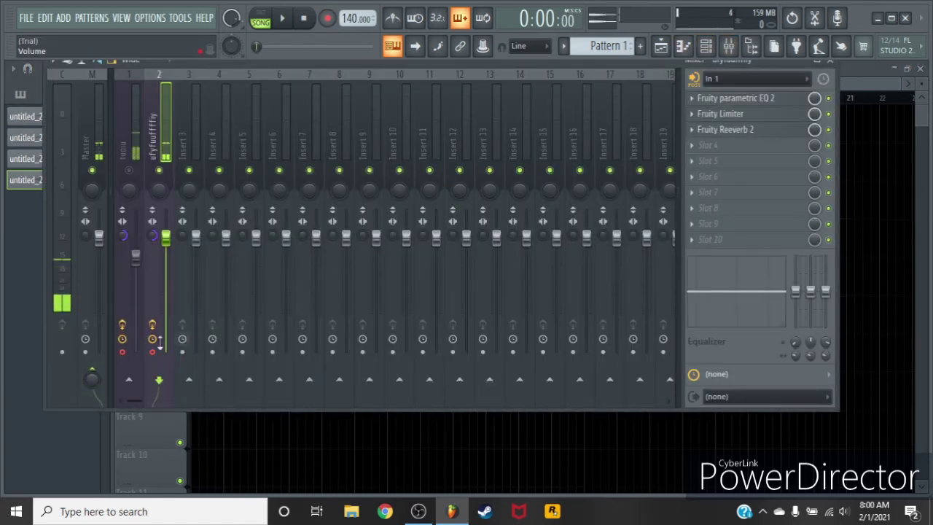
pyautogui.rightClick(94, 377)
pyautogui.click(119, 297)
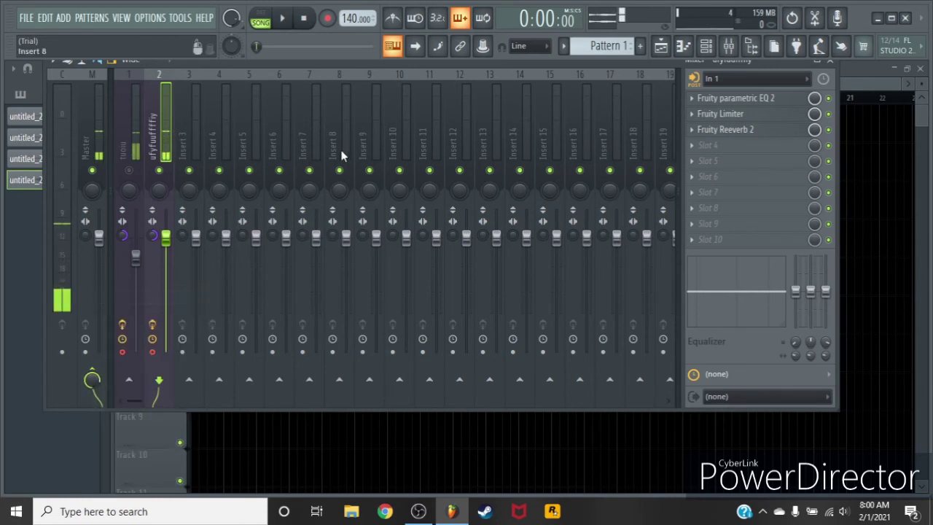
# Set the ufyfuuffffiy mixer track's audio input to (none) and close the mixer.
pyautogui.click(703, 79)
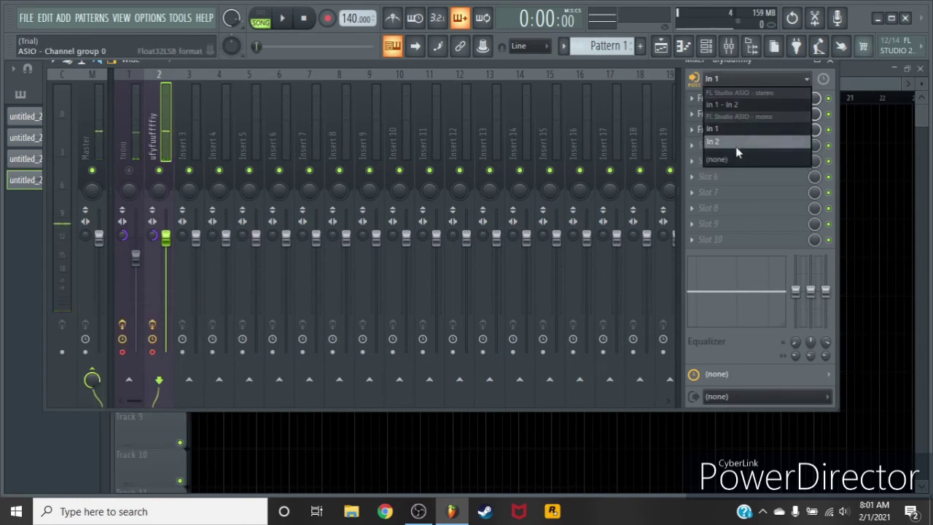
pyautogui.click(775, 156)
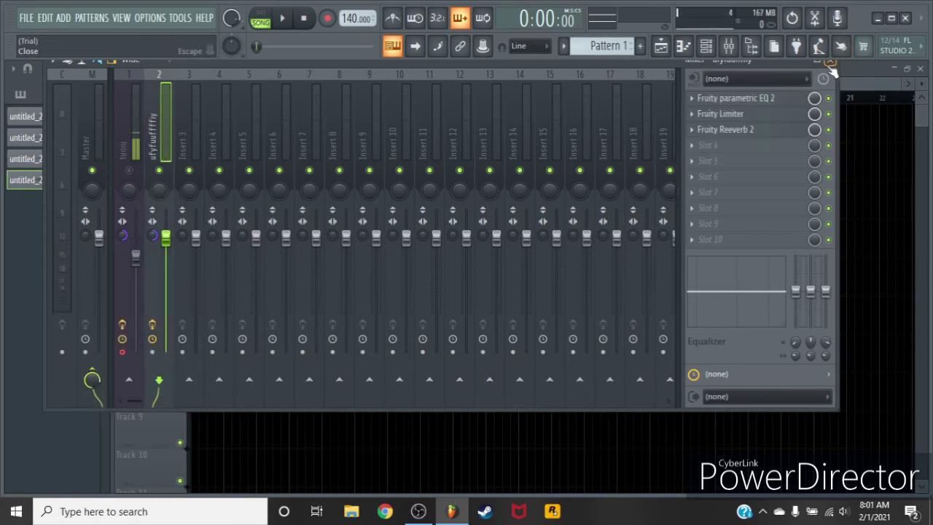
pyautogui.click(831, 64)
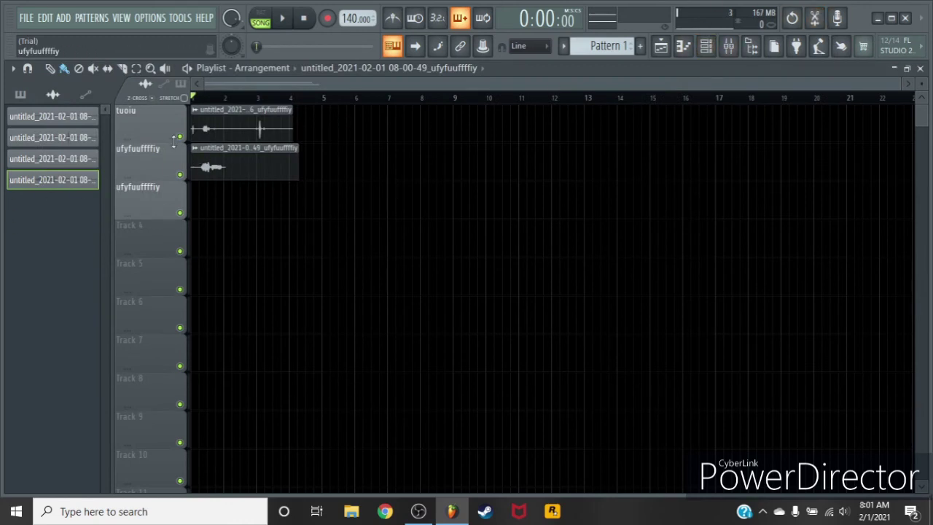
# Mute the second playlist track and play back the first take on its own.
pyautogui.click(179, 175)
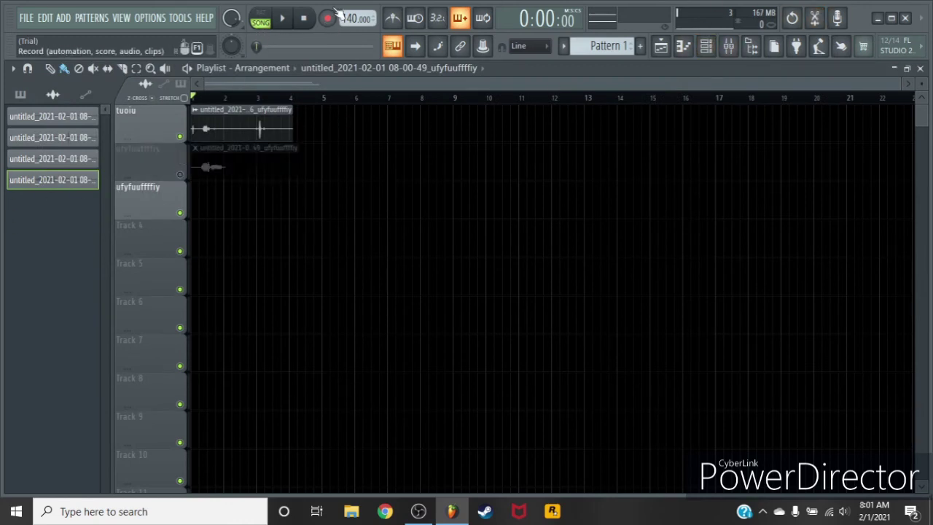
pyautogui.click(283, 19)
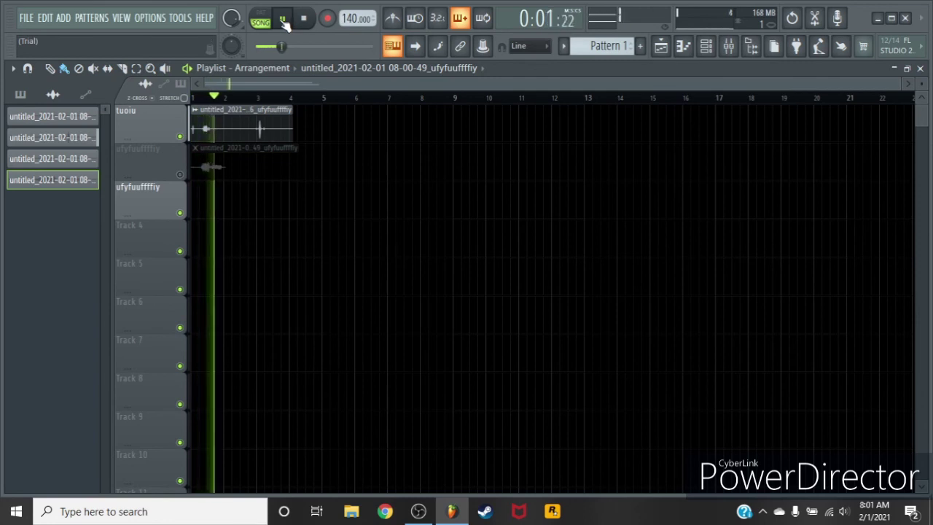
pyautogui.click(284, 19)
pyautogui.press('space')
# Unmute the second playlist track, mute the tuoiu playlist track, and play back the second take on its own.
pyautogui.click(180, 174)
pyautogui.click(180, 136)
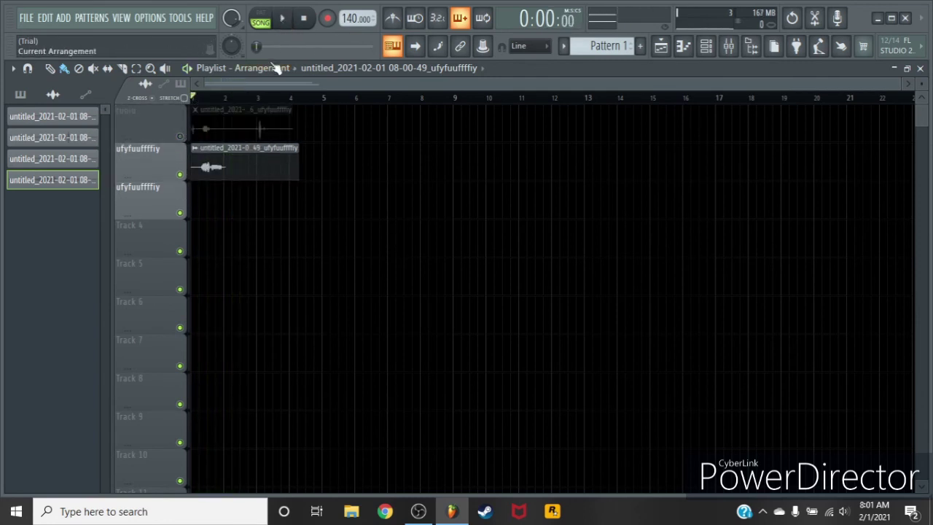
pyautogui.click(287, 20)
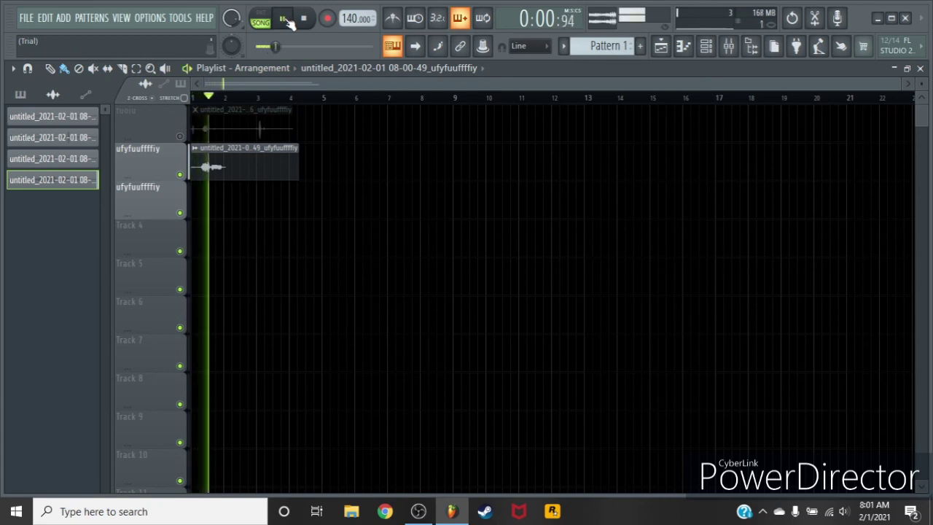
# Reset the tuoiu mixer track's volume, bring the fader back down to about its previous level, and close the mixer.
pyautogui.click(705, 46)
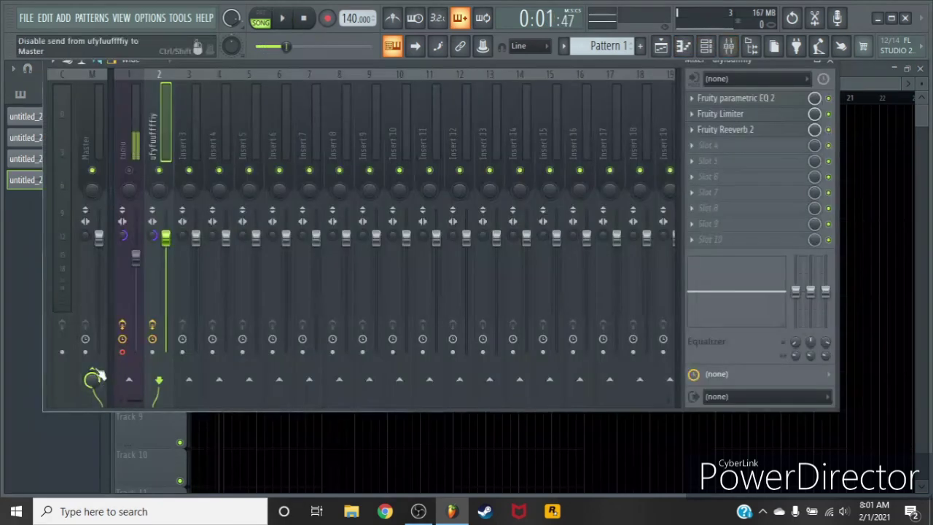
pyautogui.rightClick(146, 263)
pyautogui.click(154, 266)
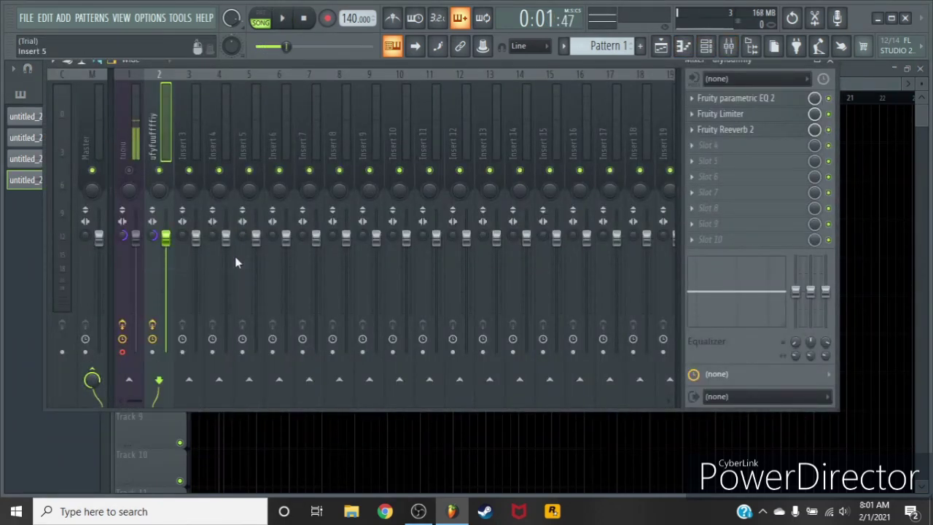
pyautogui.click(136, 239)
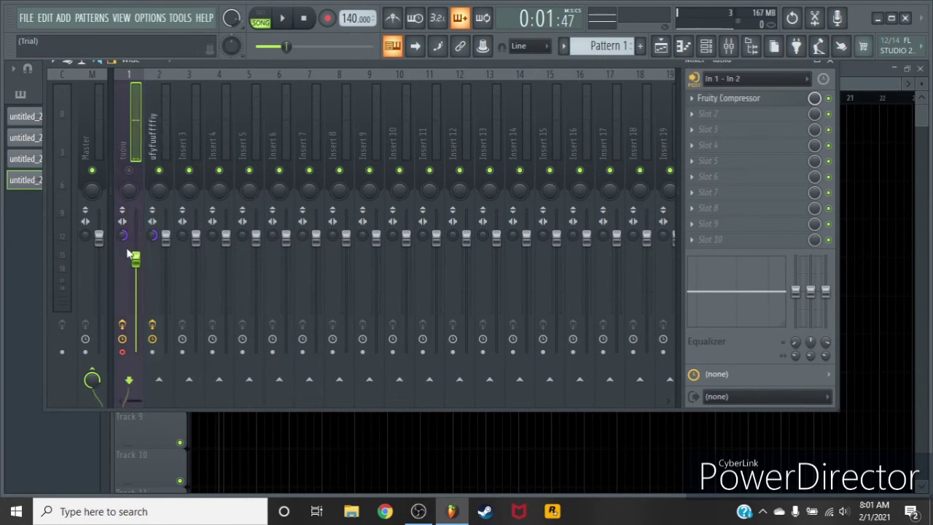
pyautogui.click(829, 63)
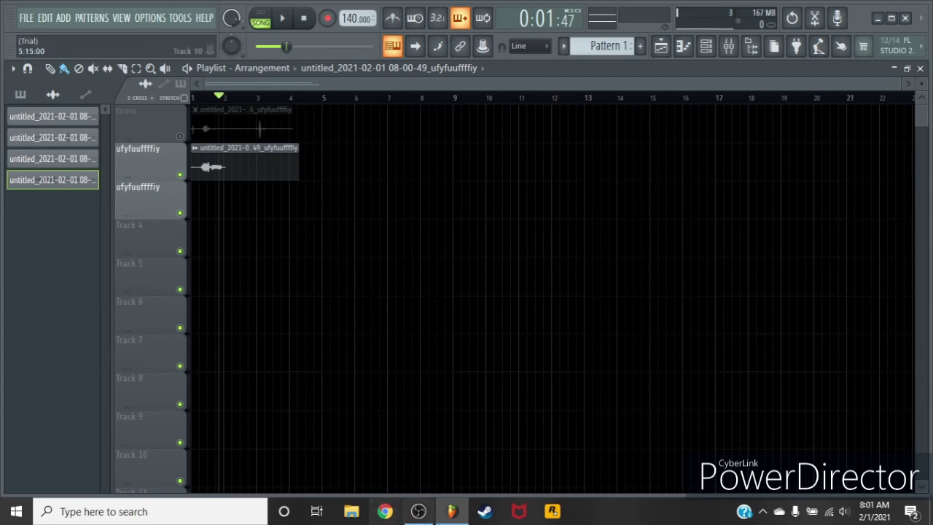
# Switch to the OBS Studio window.
pyautogui.click(419, 511)
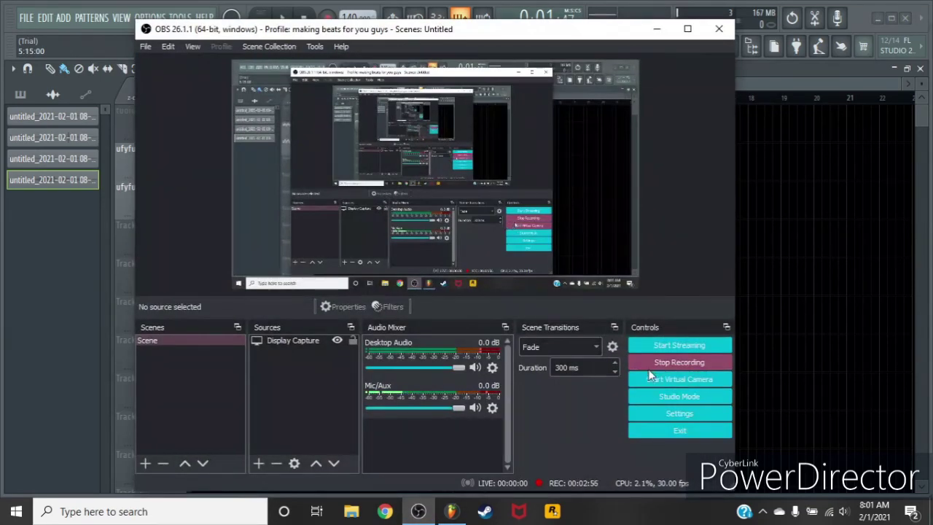